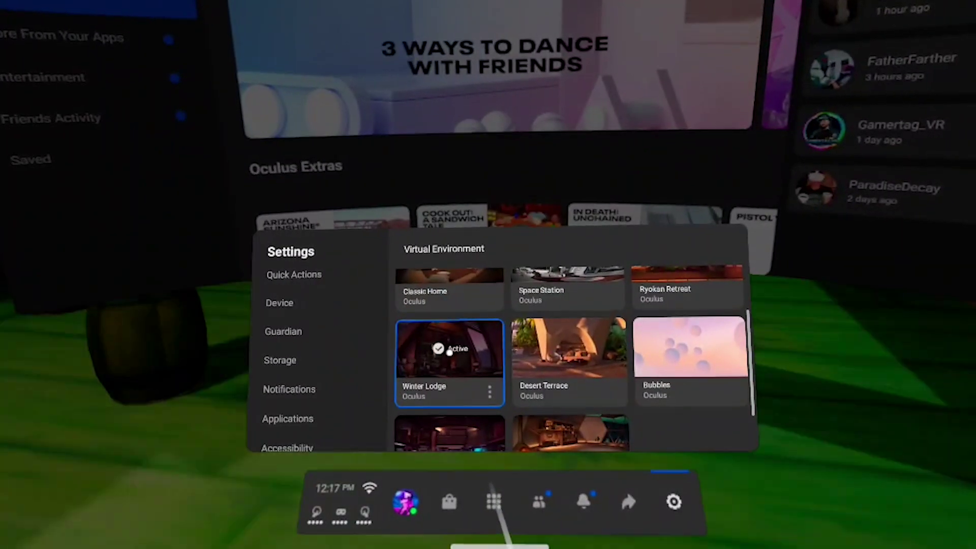
Dismiss the Virtual Environment settings to return to the surrounding home view.
key(Escape)
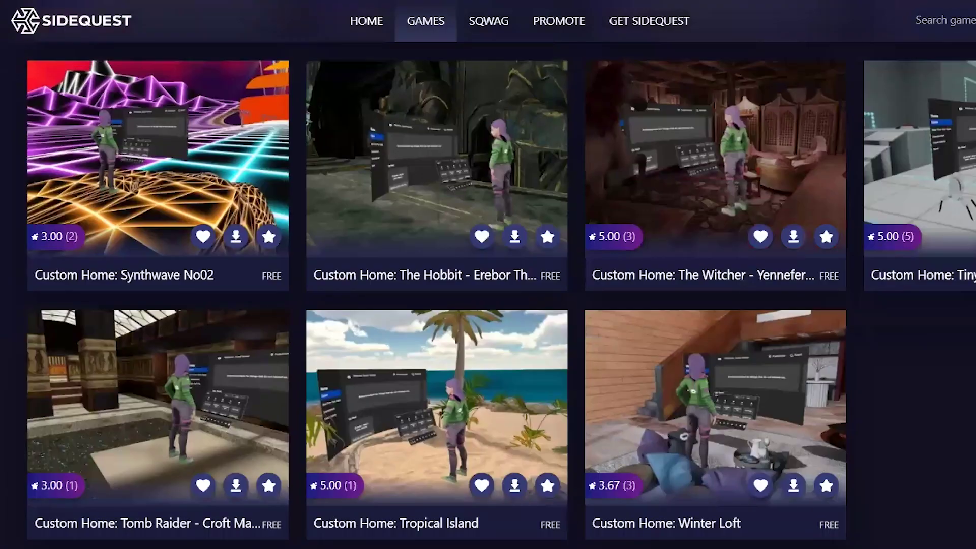
Scroll back up through the Custom Home listings toward the top of the page.
scroll(503, 208, up, 15)
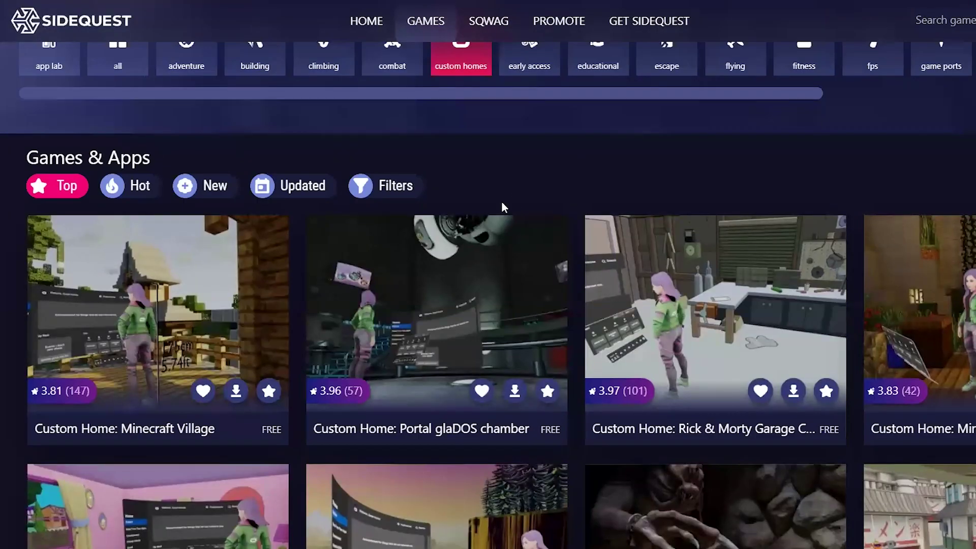
scroll(447, 295, up, 2)
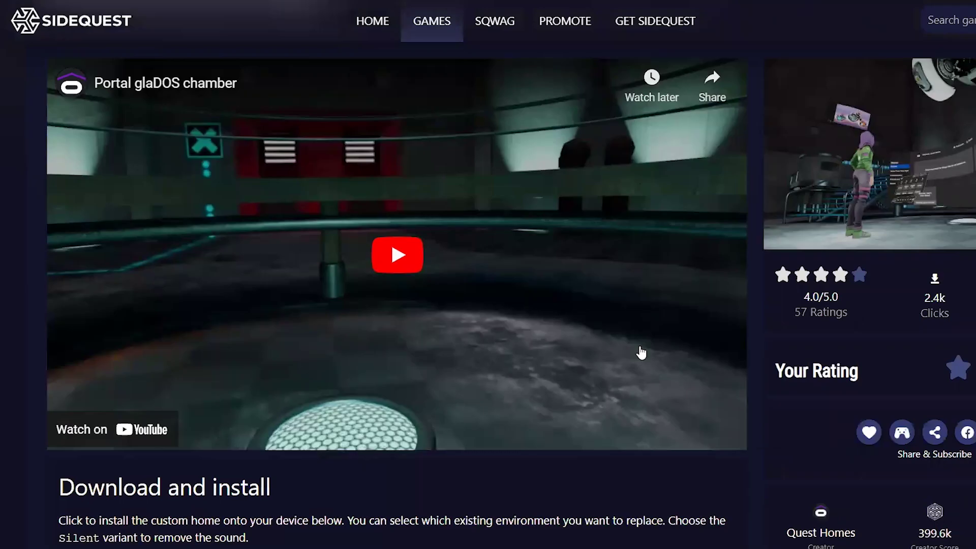
scroll(639, 352, down, 5)
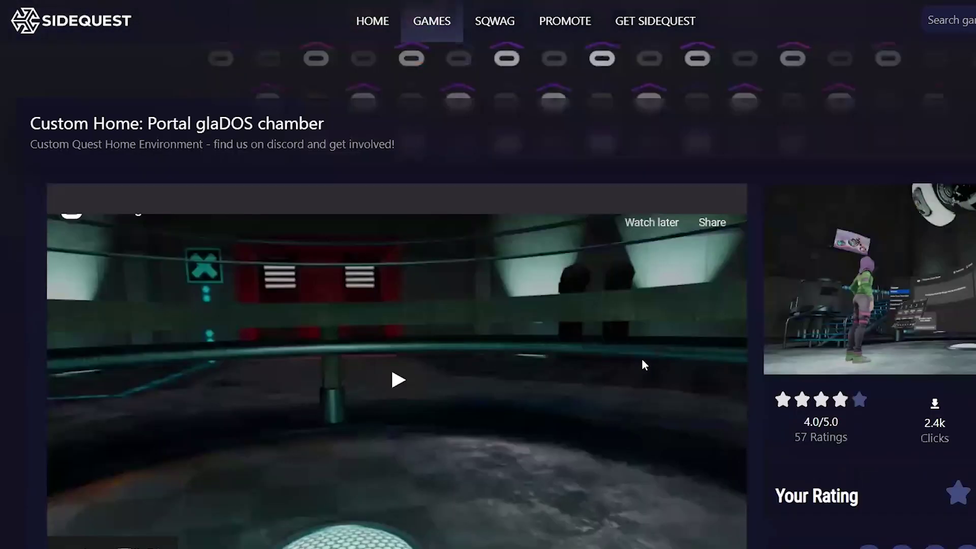
scroll(642, 358, up, 1)
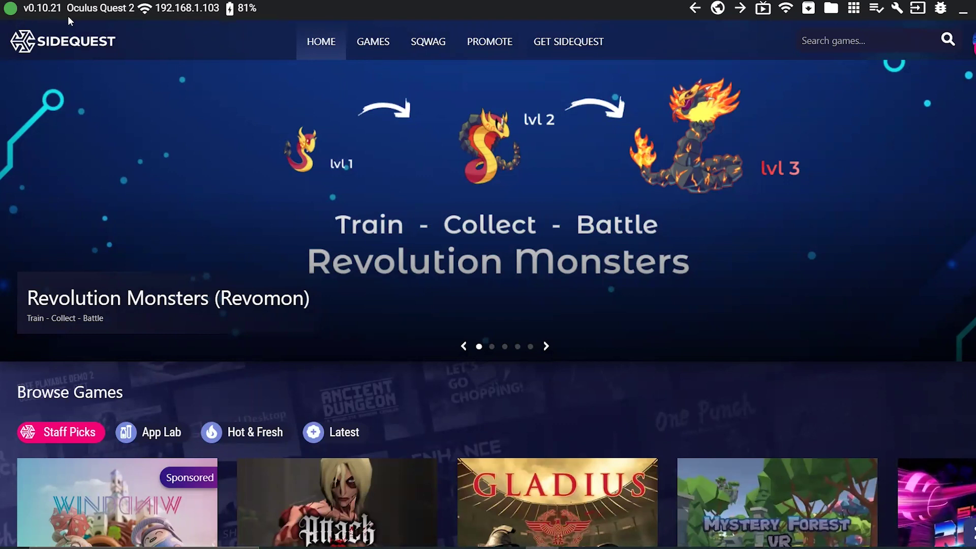
Filter the Games catalogue to show only custom home environments.
click(367, 44)
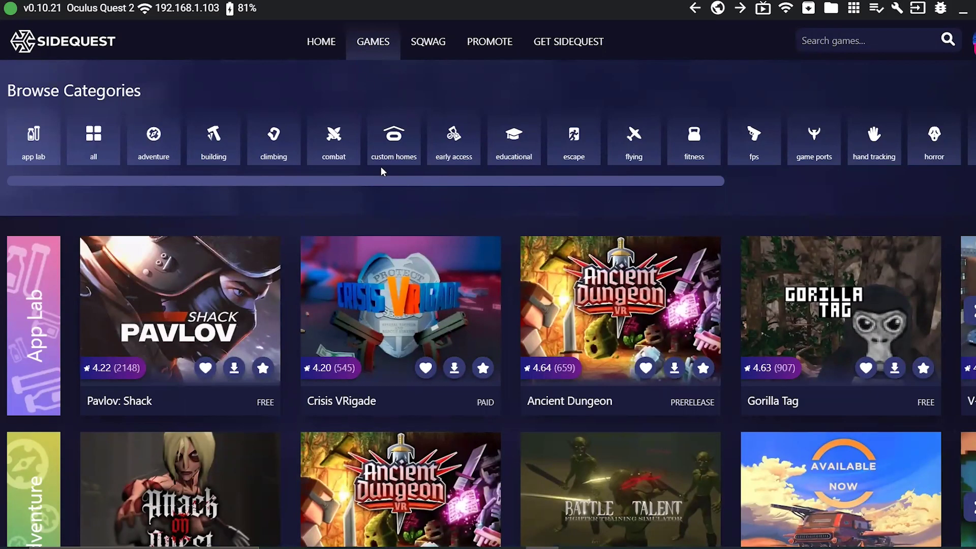
click(394, 140)
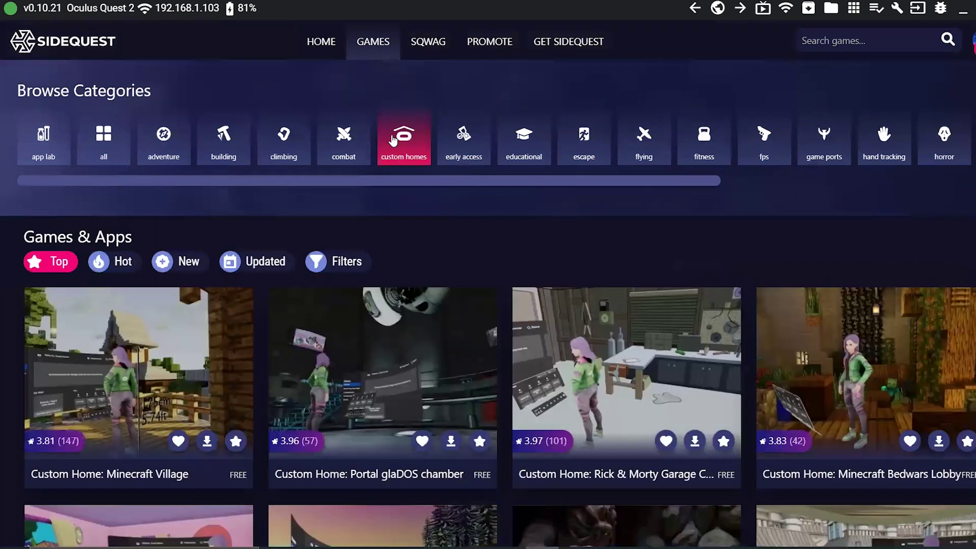
scroll(411, 212, down, 1)
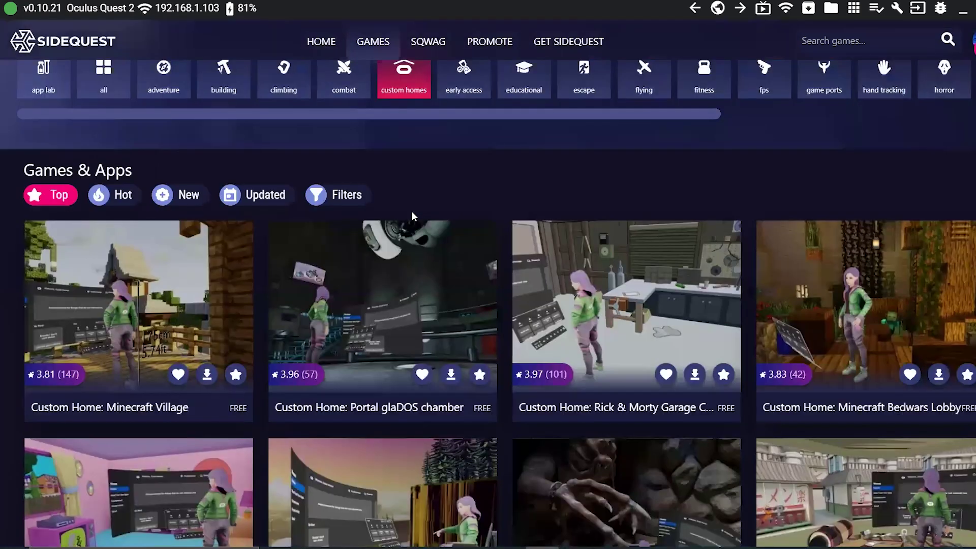
Open the Alien Planet Platform custom home page and scroll to its install targets.
scroll(411, 212, down, 1)
scroll(412, 216, down, 2)
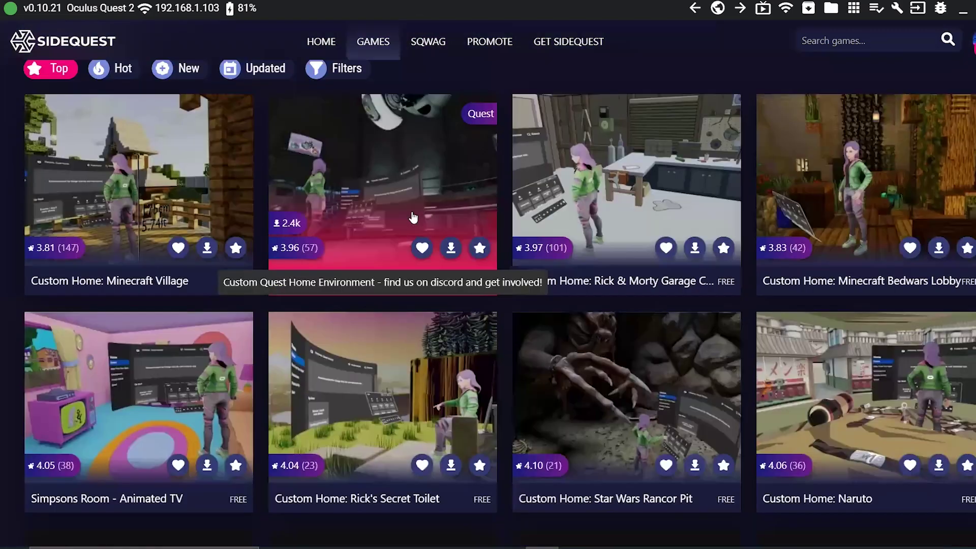
scroll(440, 247, down, 1)
scroll(442, 252, down, 1)
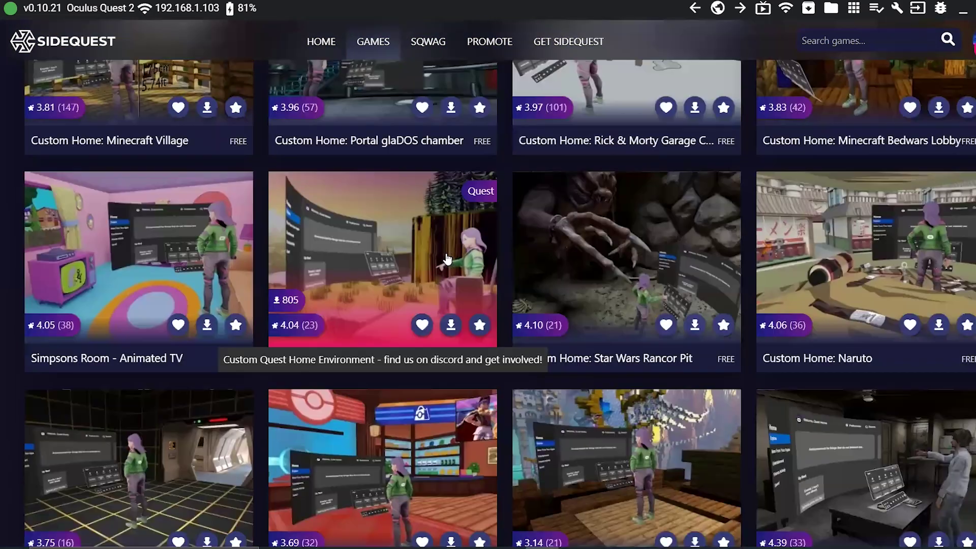
scroll(447, 261, down, 1)
scroll(447, 261, down, 2)
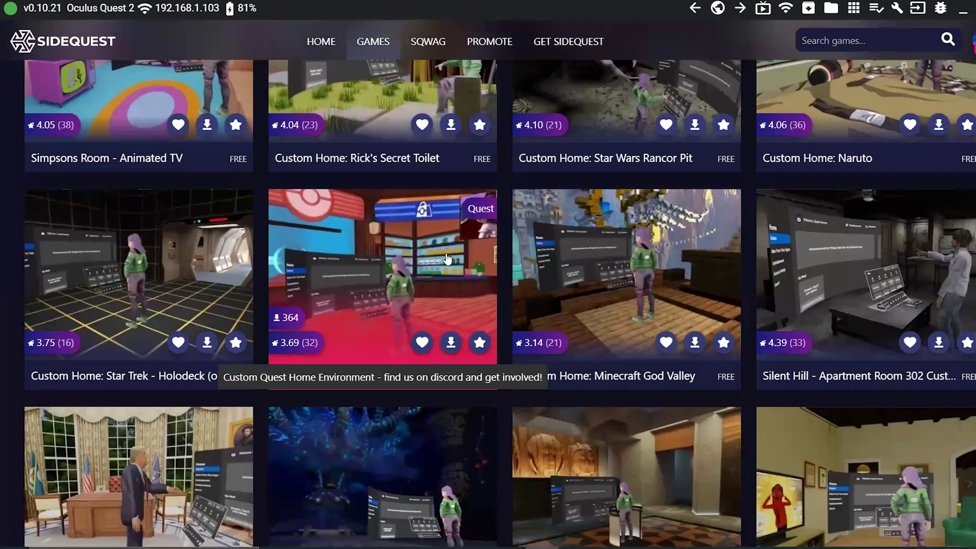
scroll(450, 258, down, 2)
scroll(453, 256, down, 5)
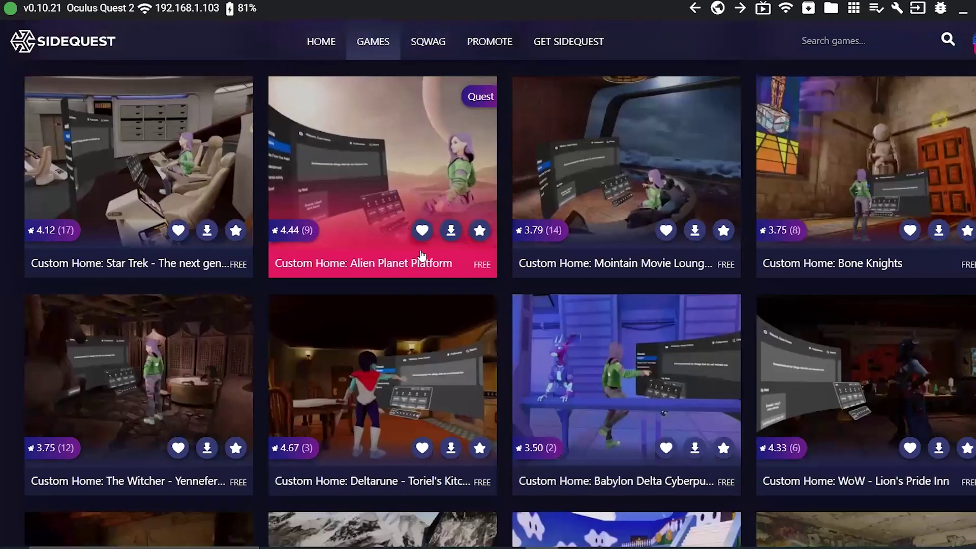
click(396, 227)
scroll(407, 219, down, 7)
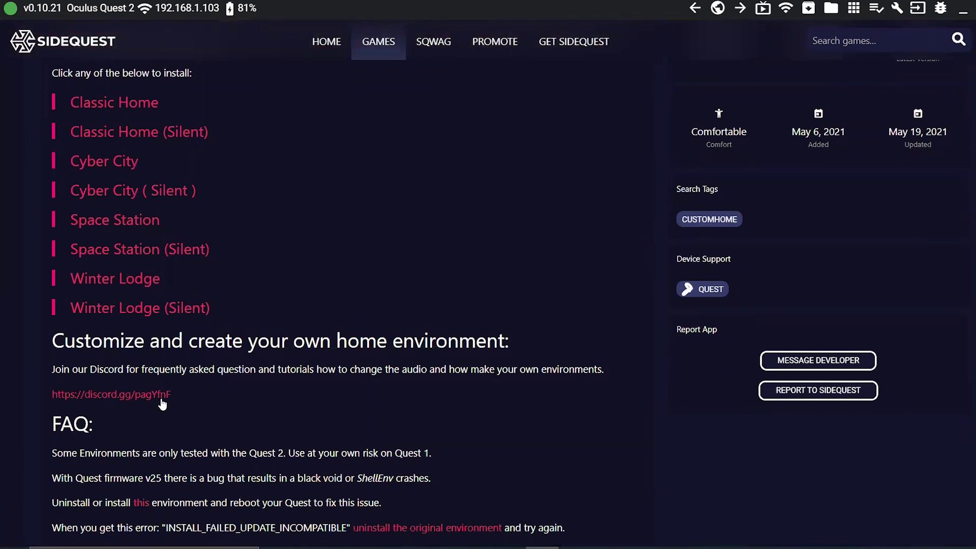
Follow the discord.gg invite link in the Customize section of Alien Planet Platform.
click(124, 395)
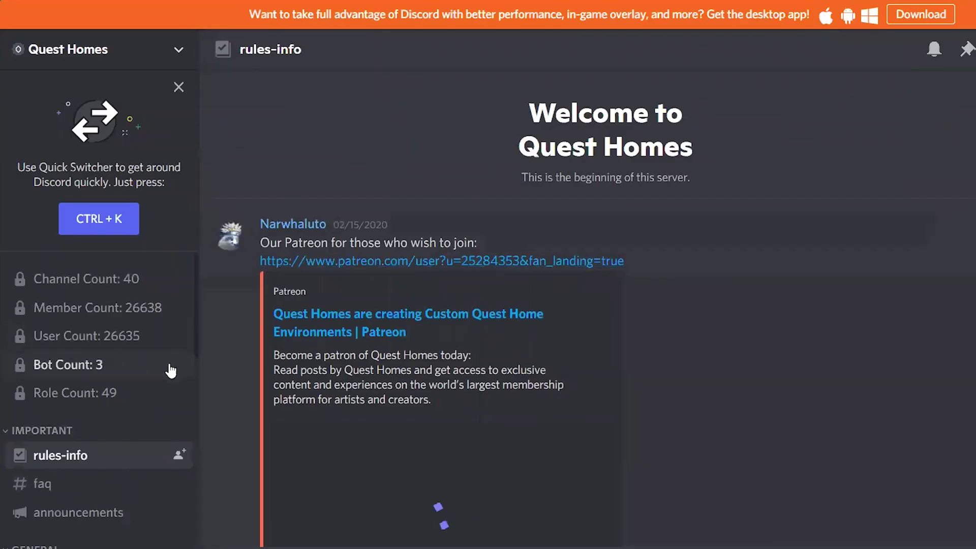
Go through #tutorial to #quest-homes-environments, where SpongeBob - The Krusty Krab is posted.
scroll(160, 387, down, 3)
scroll(161, 385, down, 2)
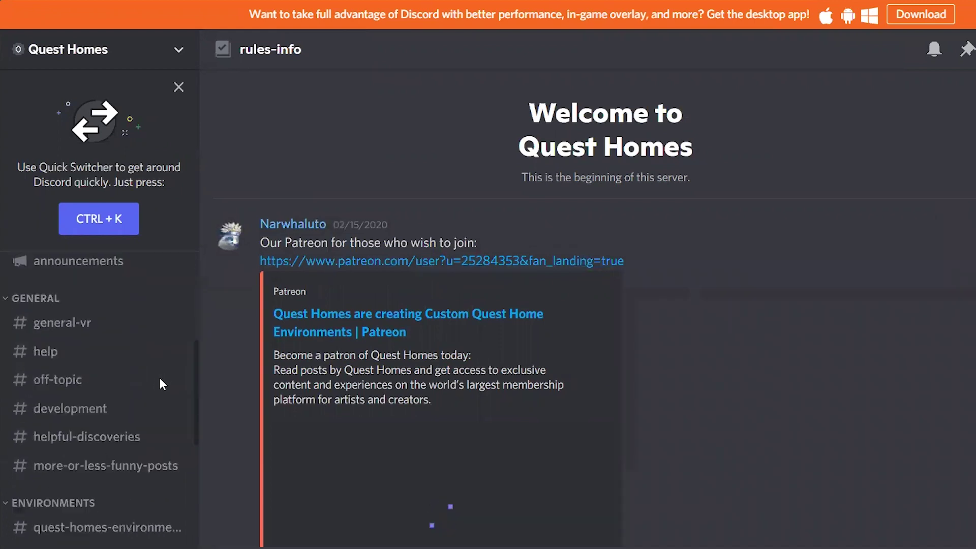
scroll(124, 348, down, 5)
click(76, 451)
scroll(184, 367, up, 2)
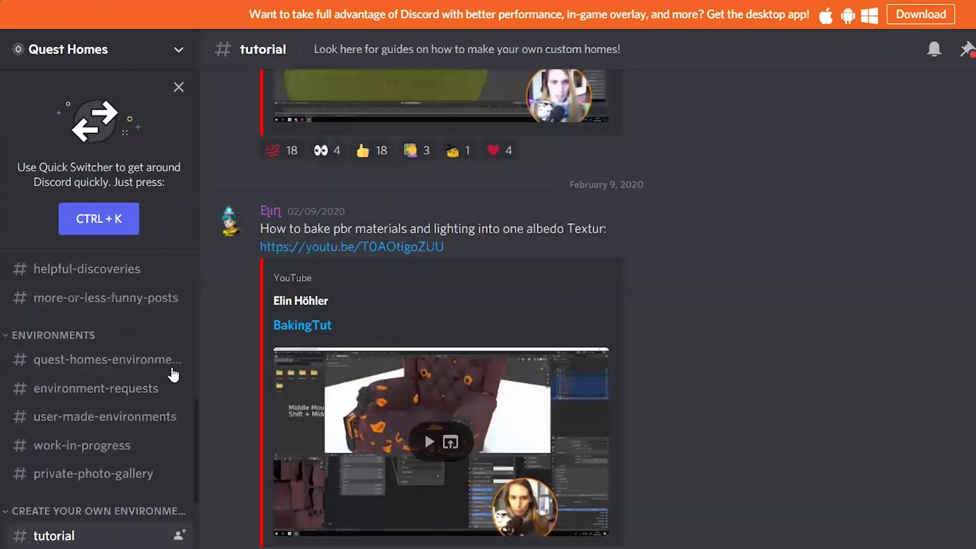
click(149, 361)
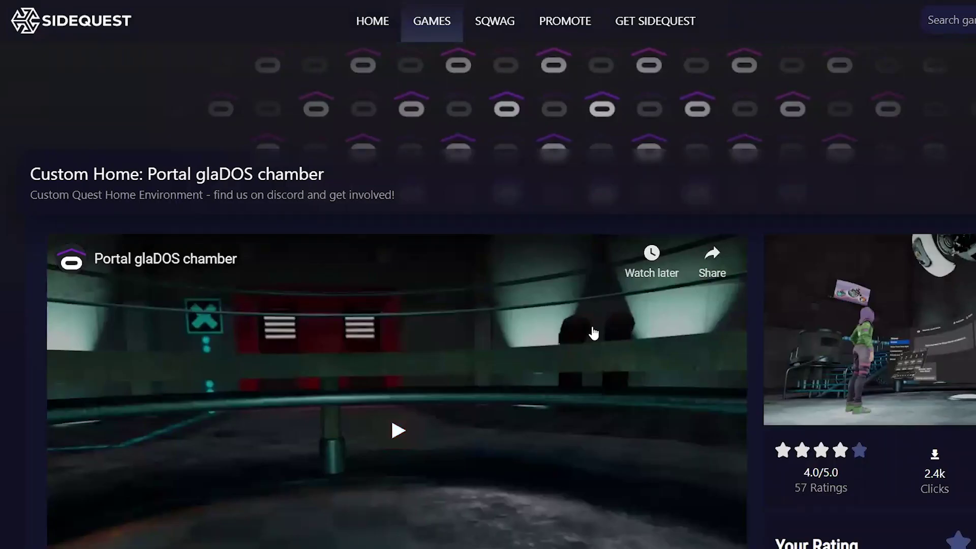
Scroll the custom home page down to the Download and install list ending at Winter Lodge (Silent).
scroll(593, 331, down, 7)
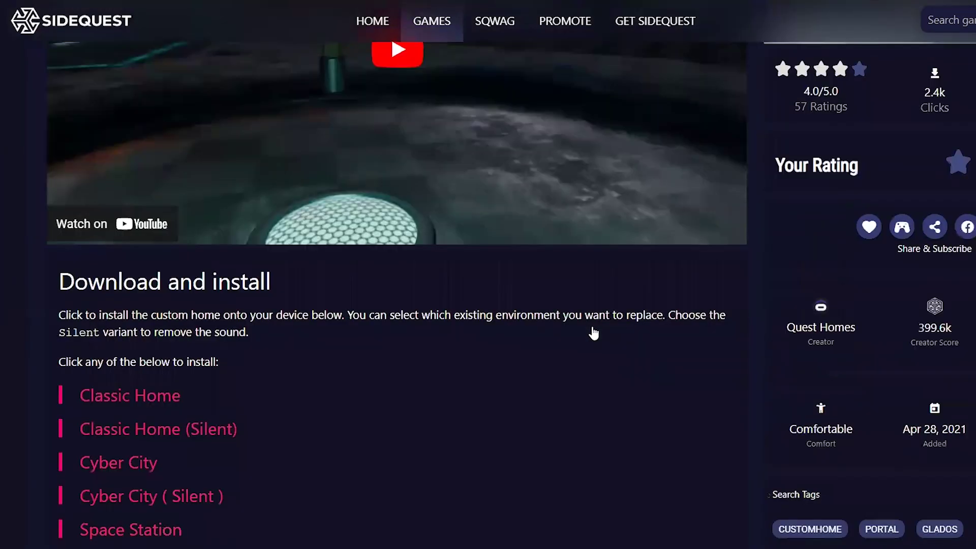
scroll(593, 333, down, 2)
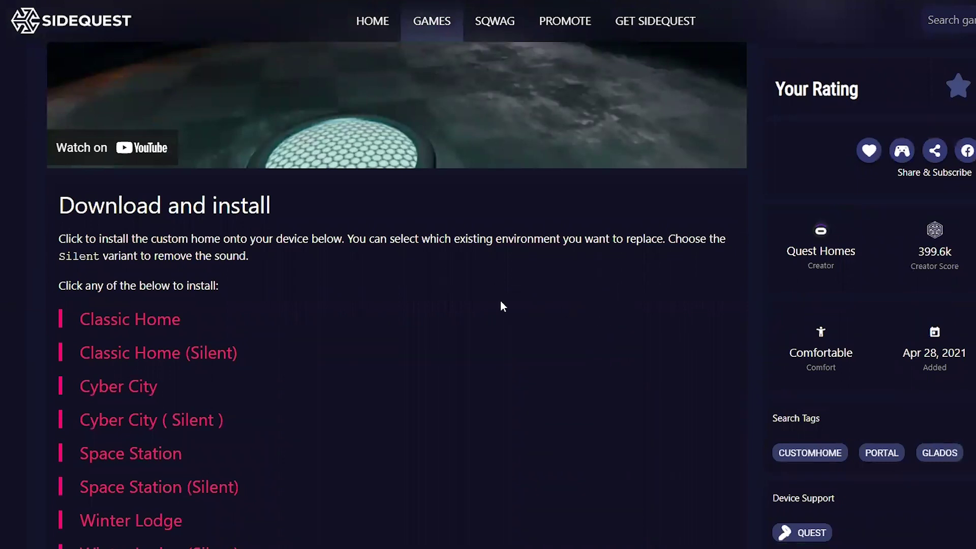
scroll(441, 317, down, 2)
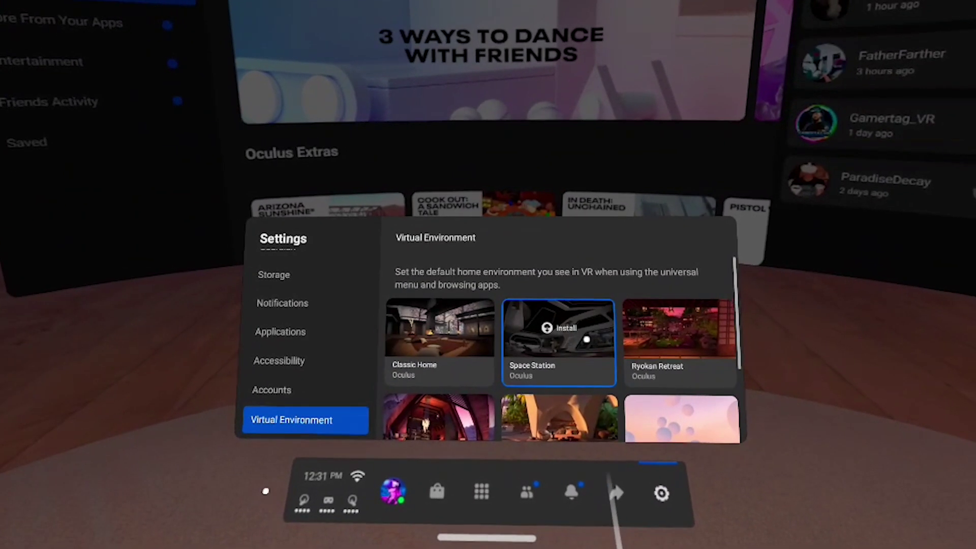
Uninstall Winter Lodge from Settings > Virtual Environment and confirm the removal.
scroll(587, 342, down, 5)
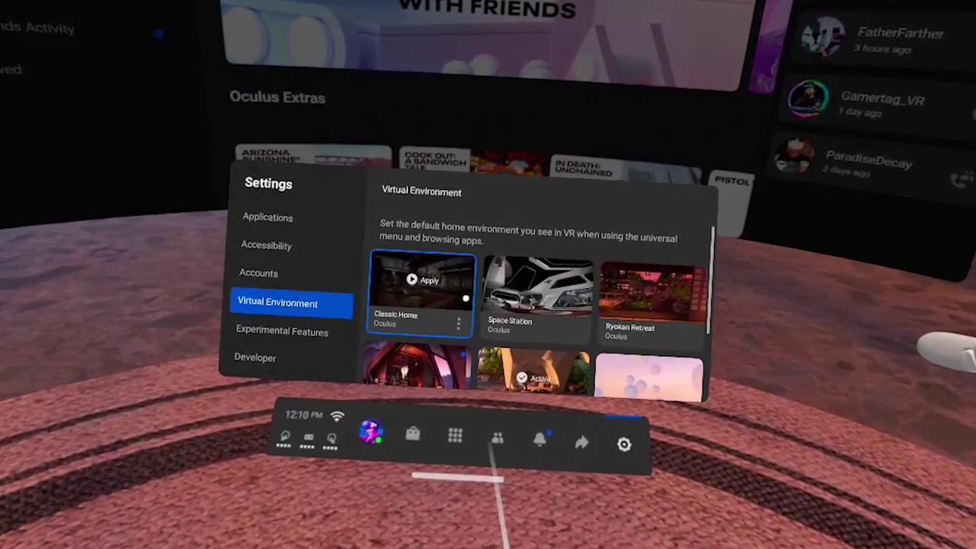
scroll(457, 305, down, 5)
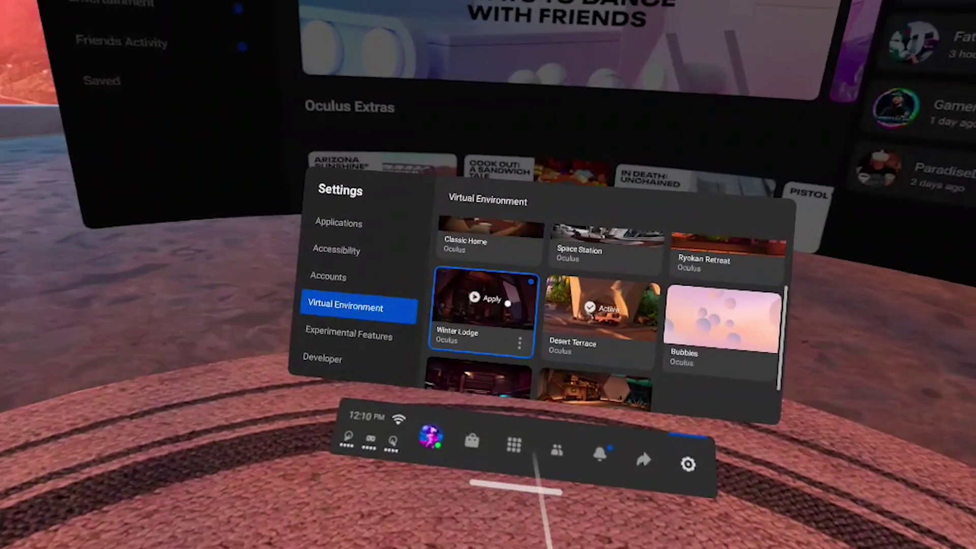
scroll(507, 304, up, 5)
scroll(509, 311, down, 6)
click(517, 325)
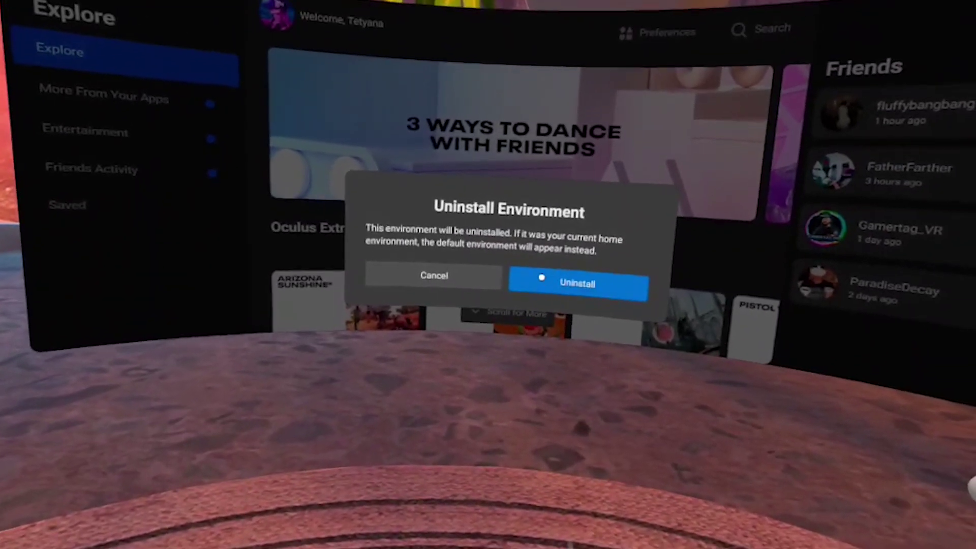
click(519, 279)
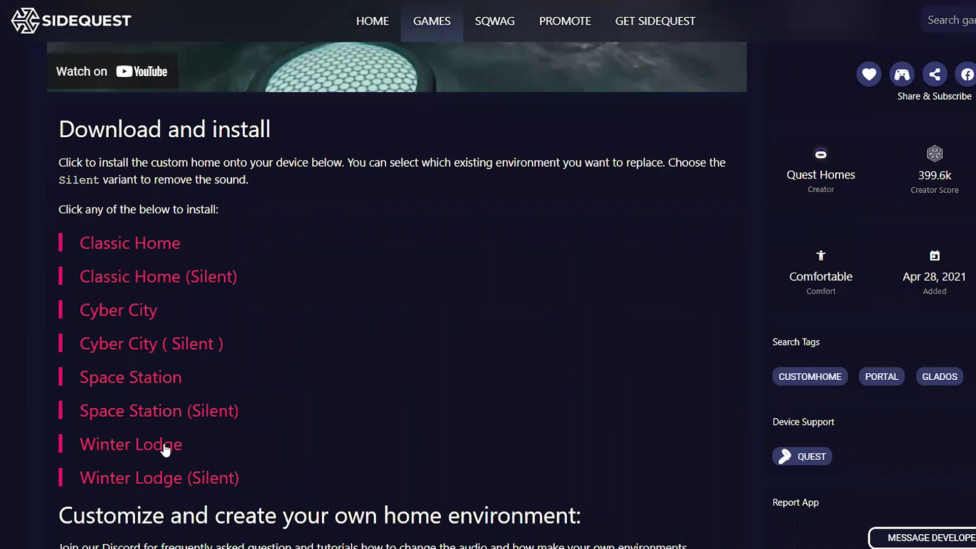
Install the Winter Lodge replacement from the Download and install list, confirming with CONTINUE.
click(167, 443)
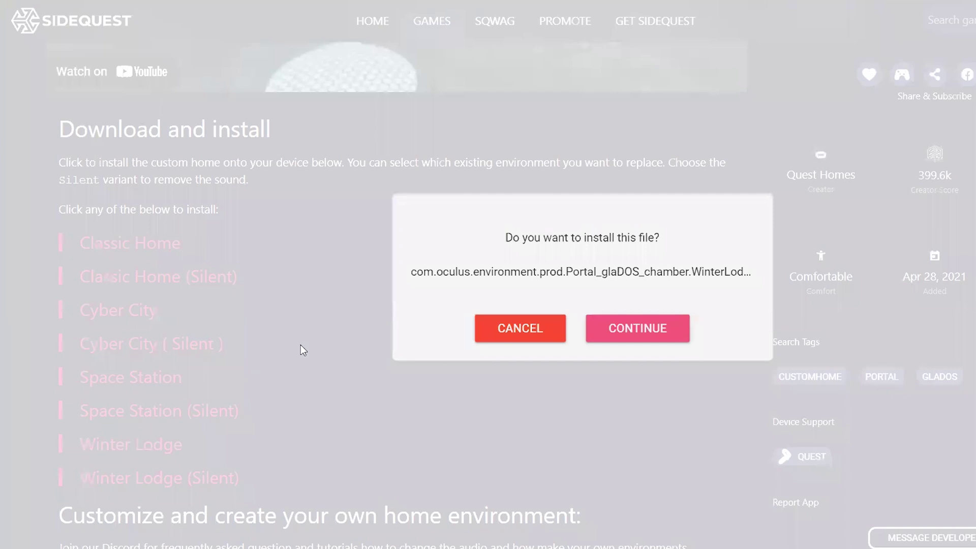
click(626, 329)
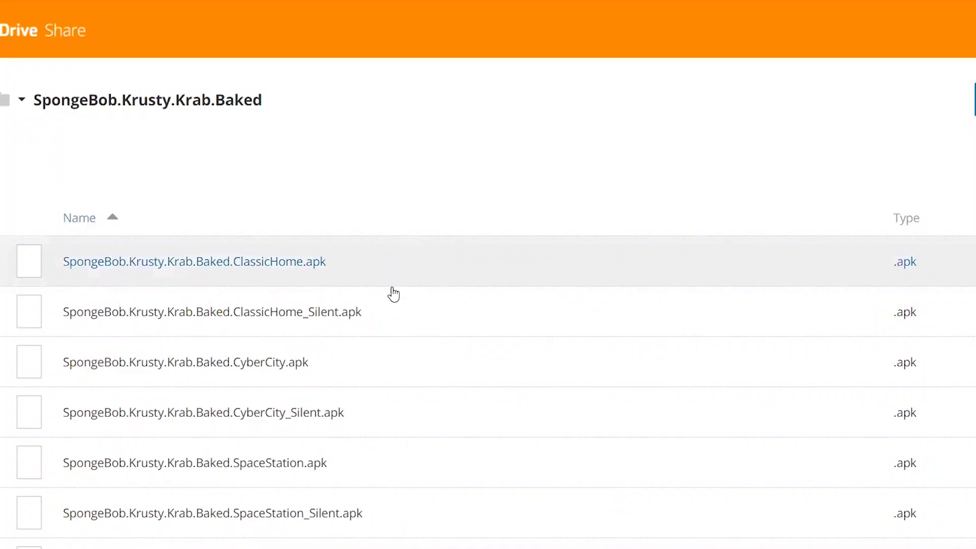
Download SpongeBob.Krusty.Krab.Baked.WinterLodge.apk from the shared folder, then return to SideQuest.
scroll(394, 255, down, 2)
click(318, 475)
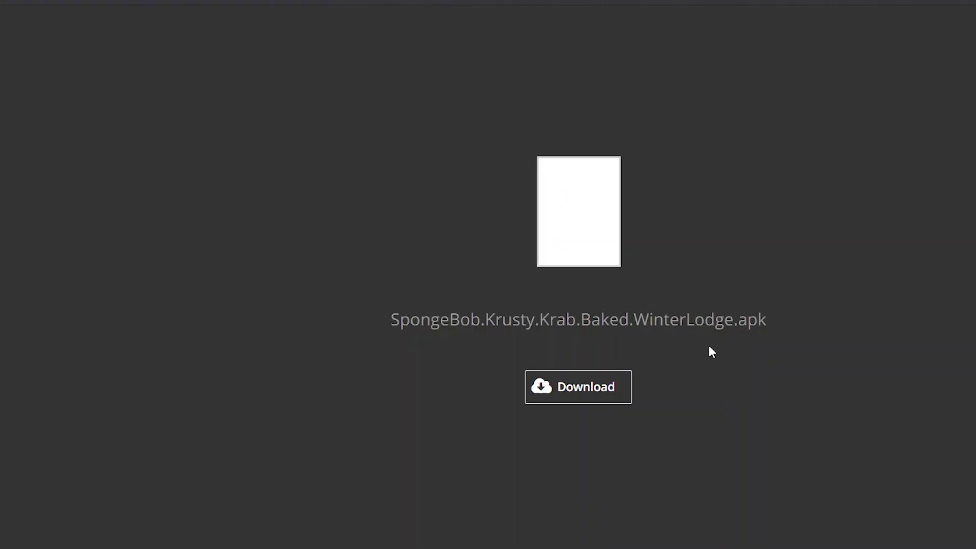
click(607, 392)
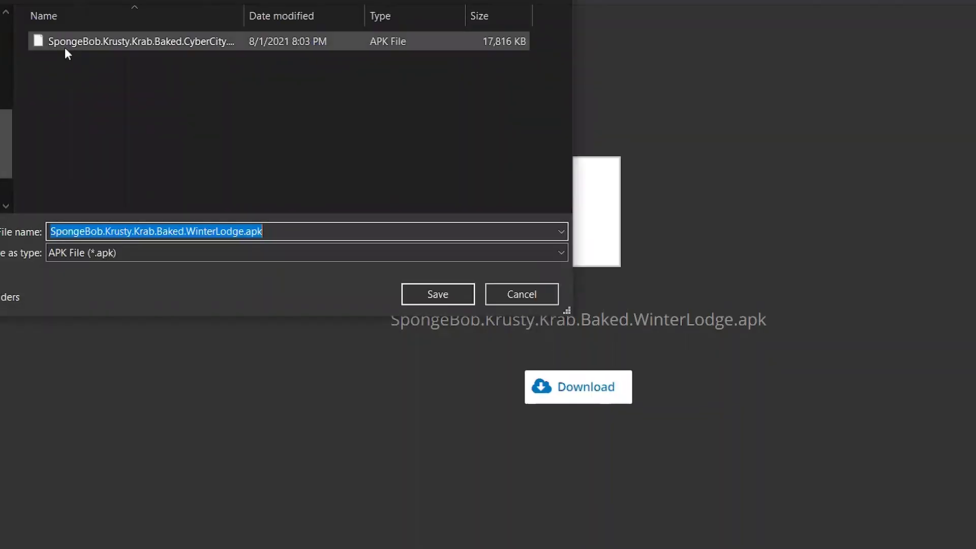
click(84, 41)
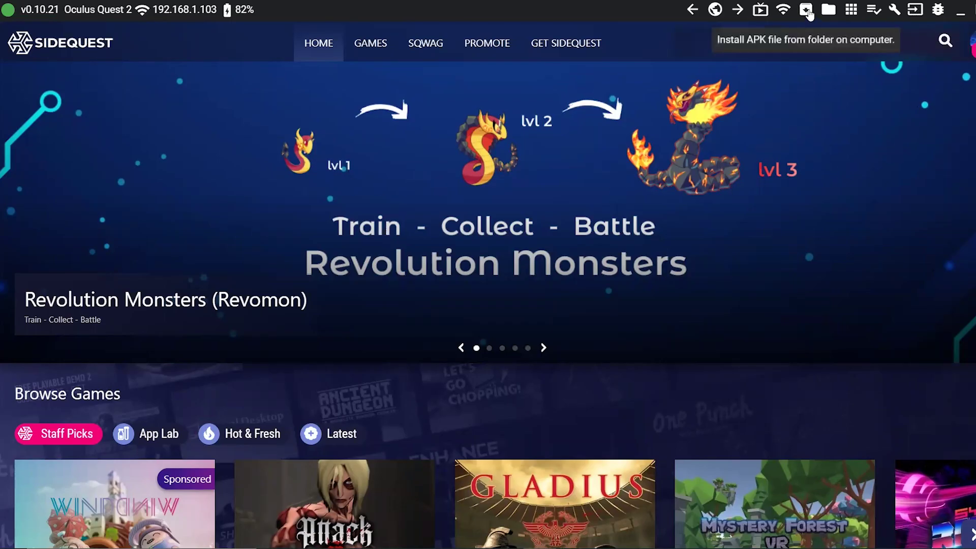
Install the SpongeBob Krusty Krab APK from the computer and check its progress on the Tasks page.
click(809, 13)
click(199, 97)
click(379, 297)
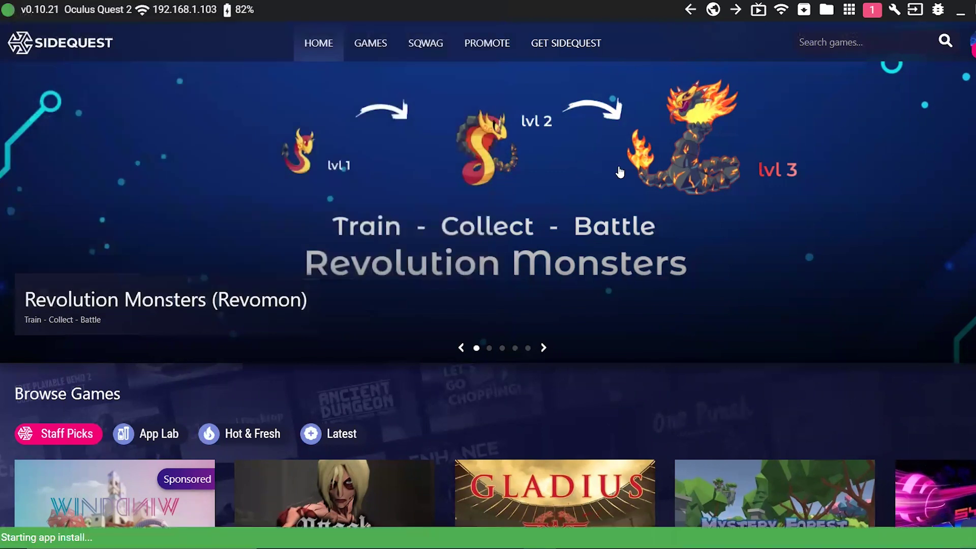
click(867, 15)
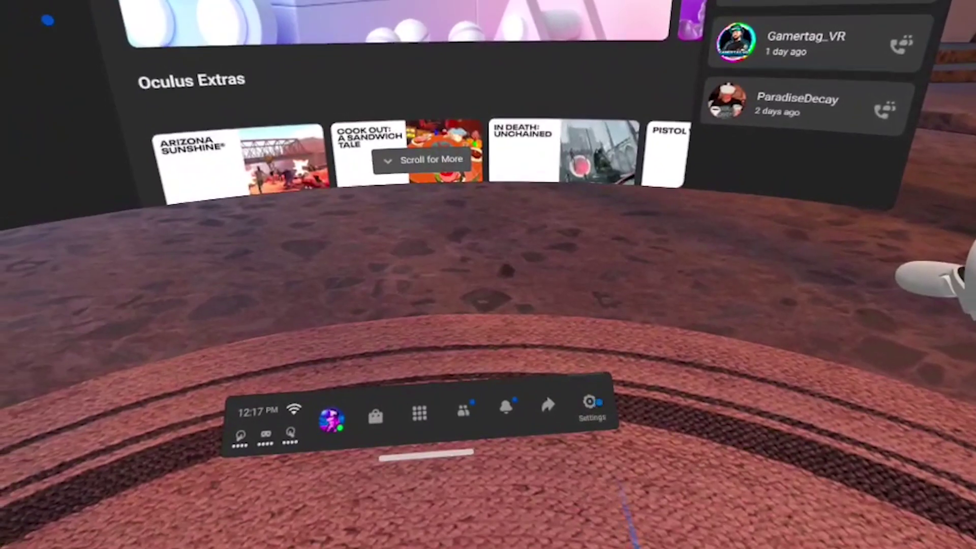
Change the active home in Virtual Environment settings, then close Settings to look around.
click(590, 460)
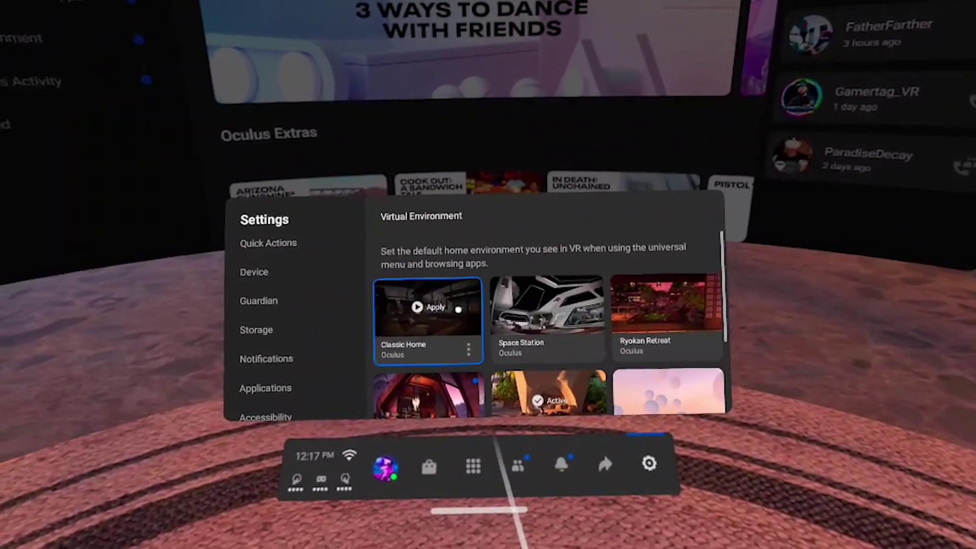
scroll(463, 314, down, 2)
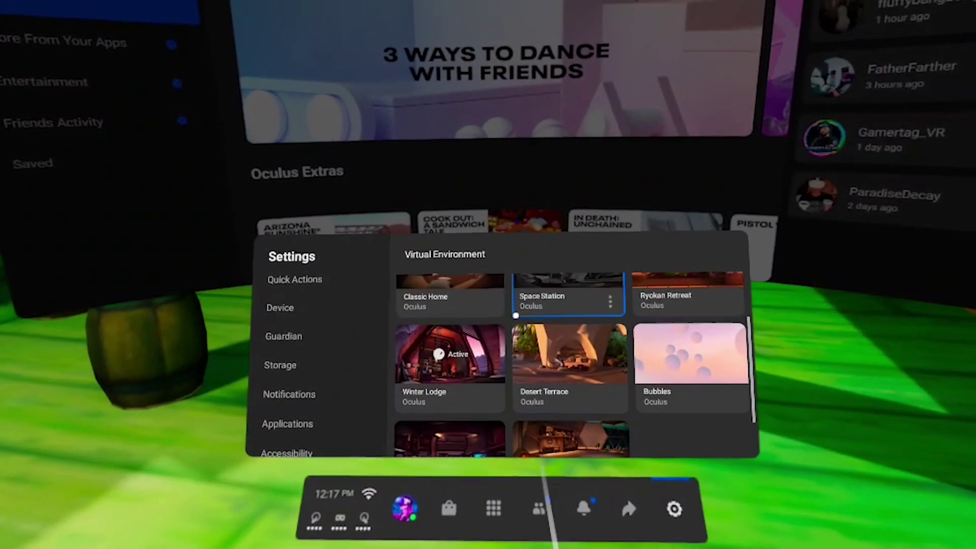
key(Escape)
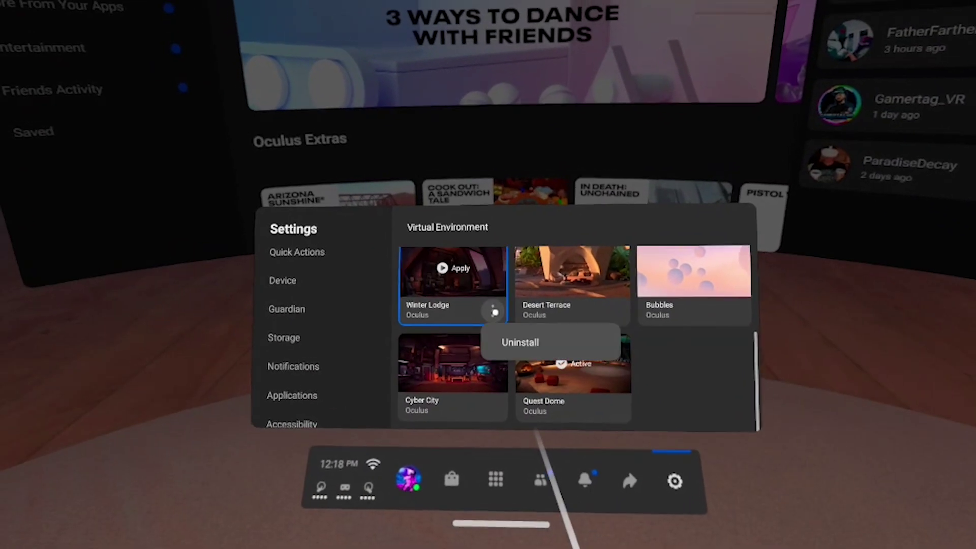
Choose Uninstall for Winter Lodge and confirm it in the Uninstall Environment prompt.
click(519, 341)
click(577, 307)
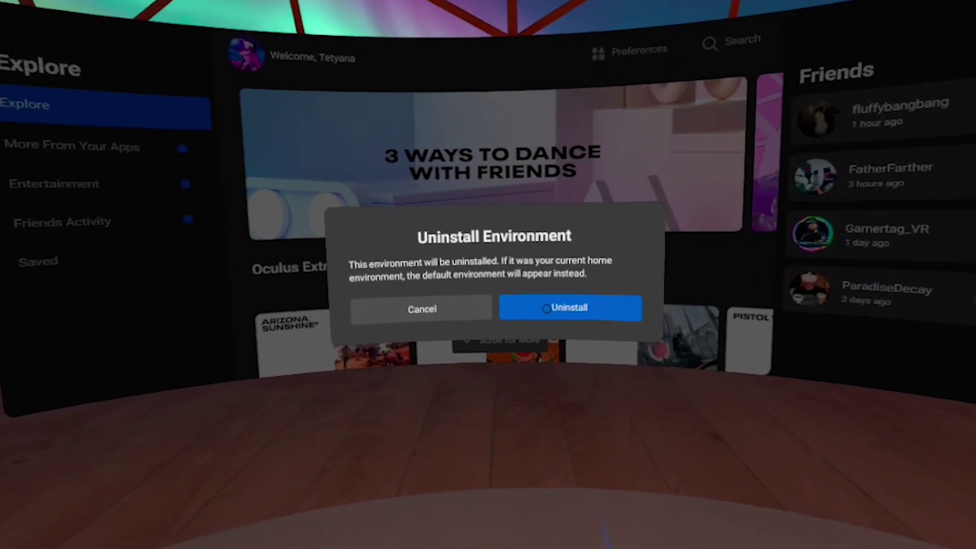